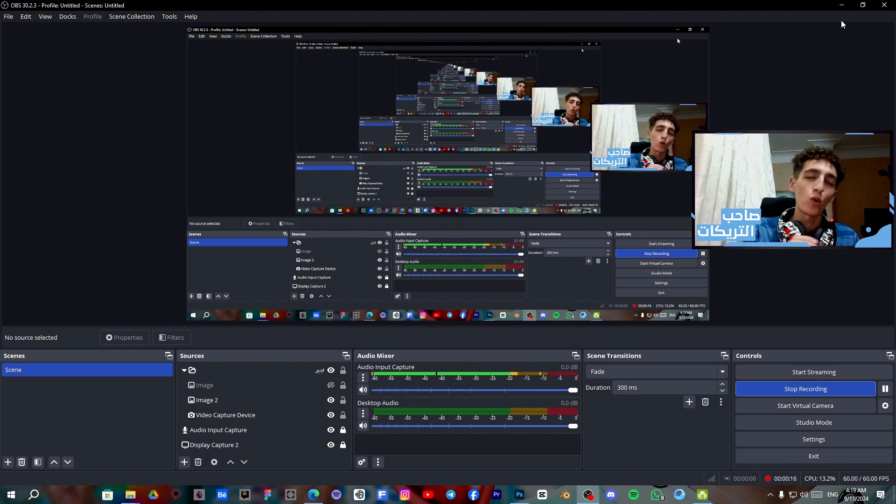
Switch to Photoshop and review the available layer effects and adjustment layer types for the portrait photo
click(842, 6)
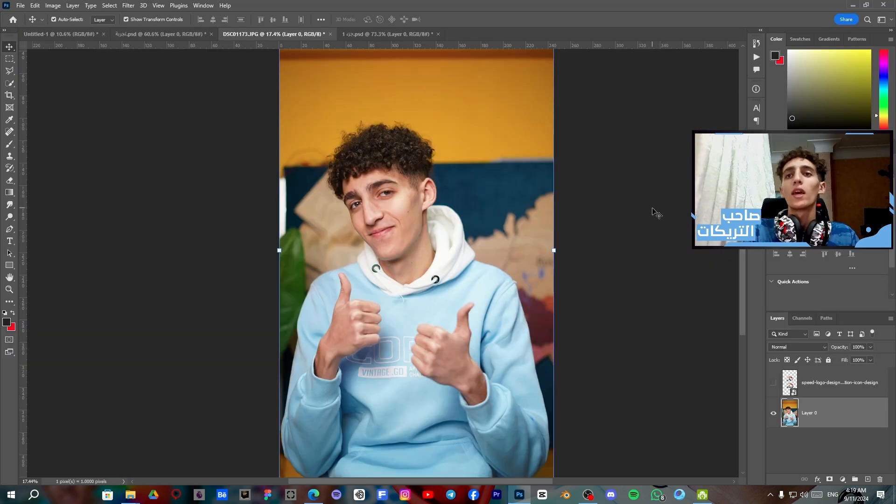
click(818, 479)
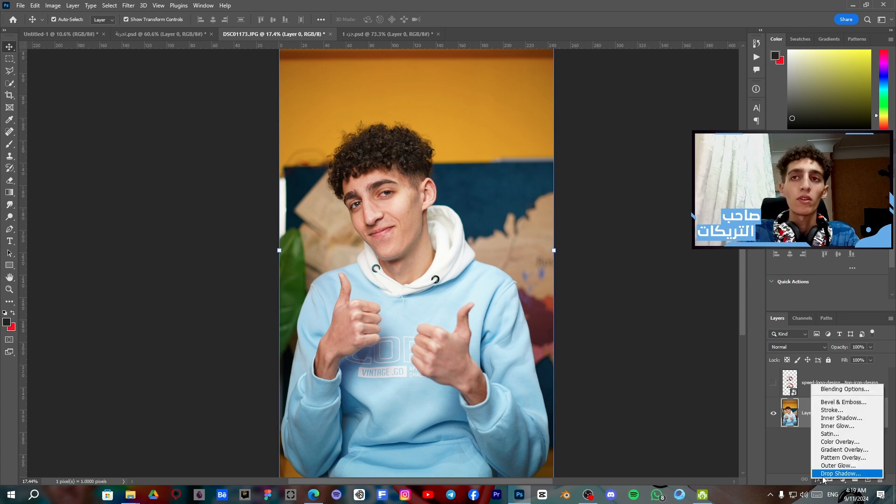
click(823, 474)
click(843, 480)
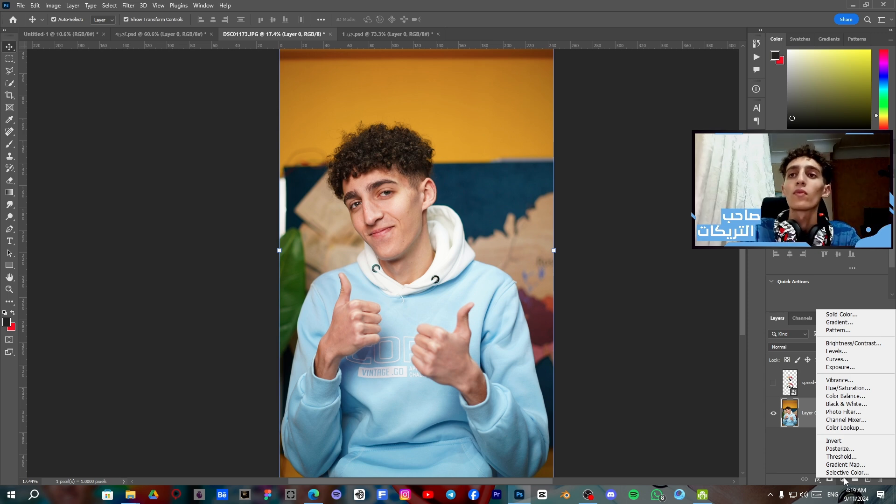
click(785, 451)
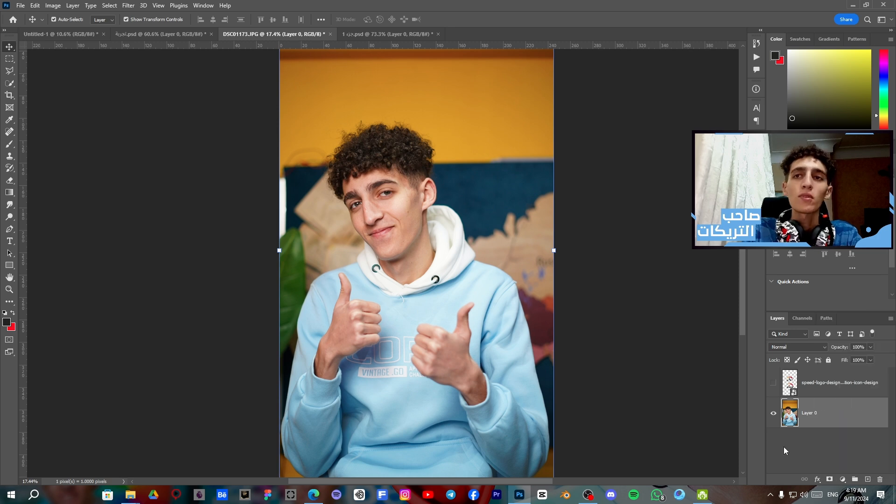
click(601, 414)
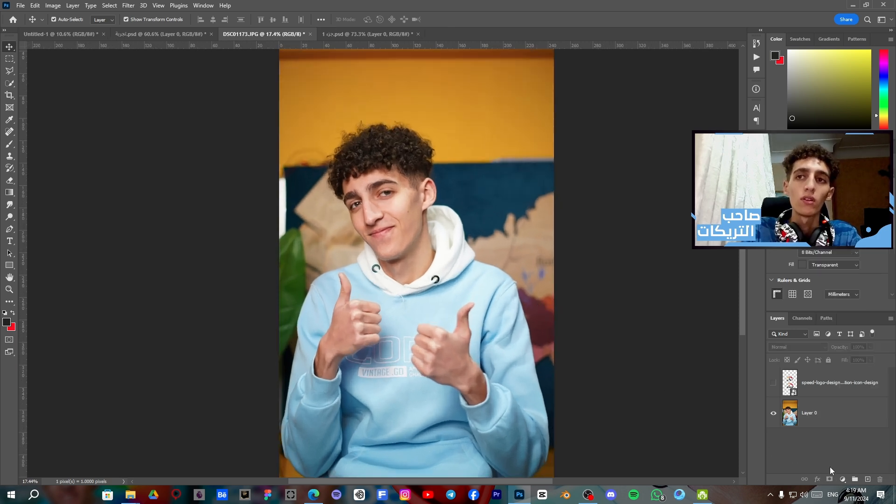
Add a Black & White adjustment layer over the whole portrait, and hide it to compare with the colour version
click(843, 479)
click(850, 407)
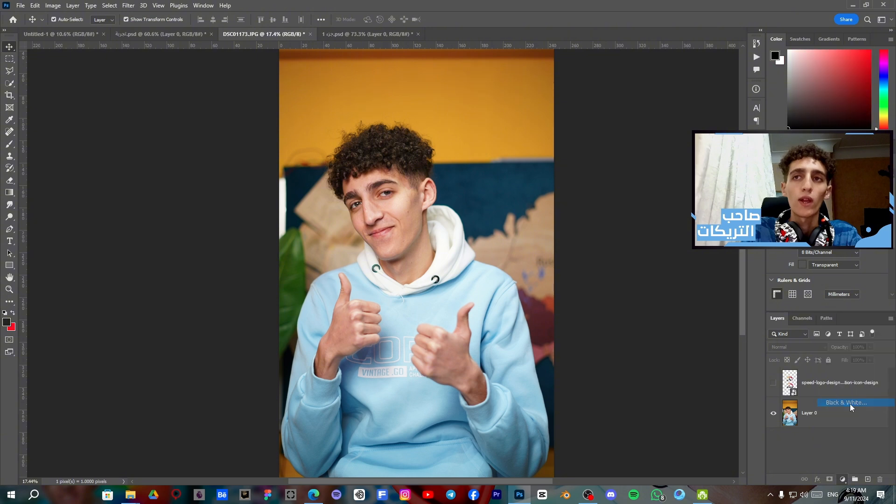
scroll(633, 376, down, 3)
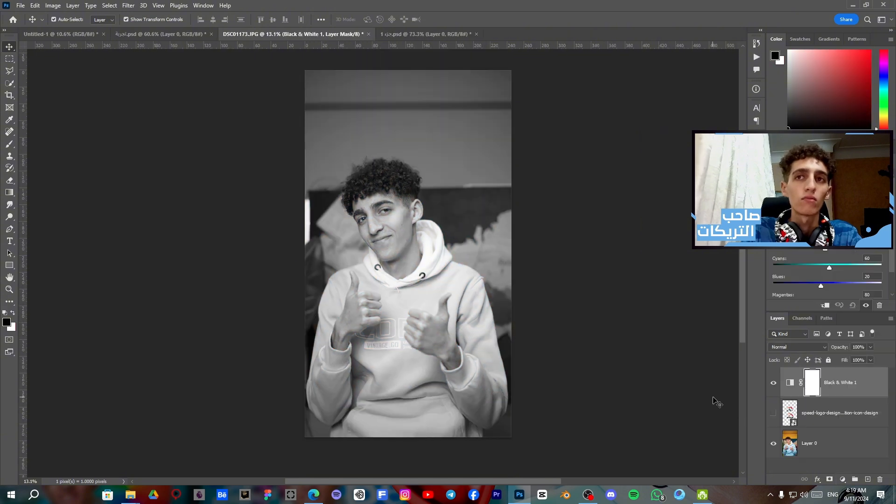
click(774, 384)
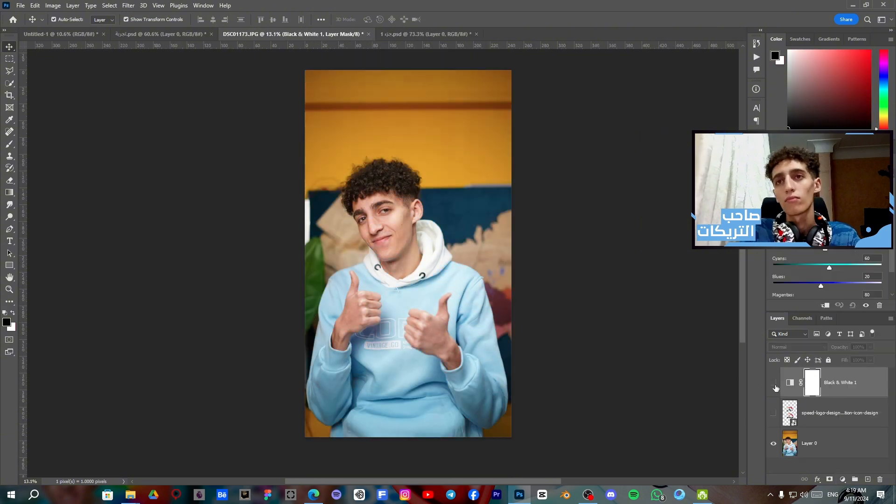
Add a Color Balance adjustment layer directly above Layer 0 and shift the midtones toward red and magenta
click(827, 440)
click(843, 479)
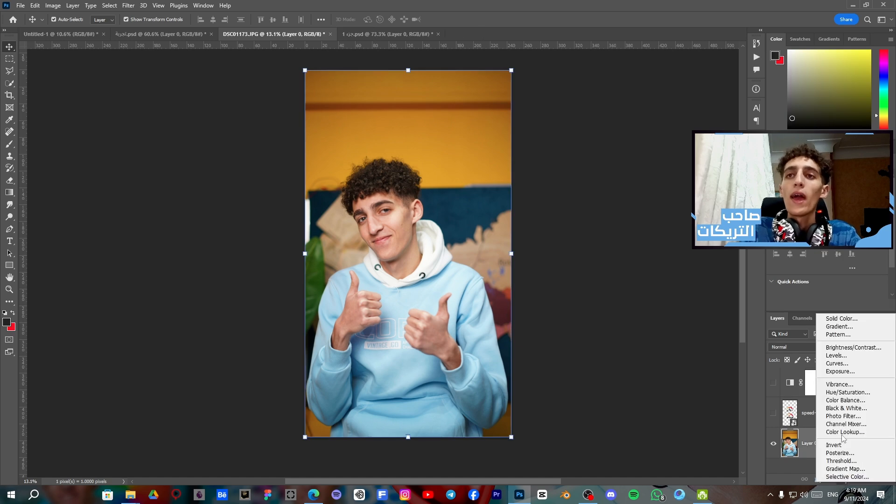
click(846, 400)
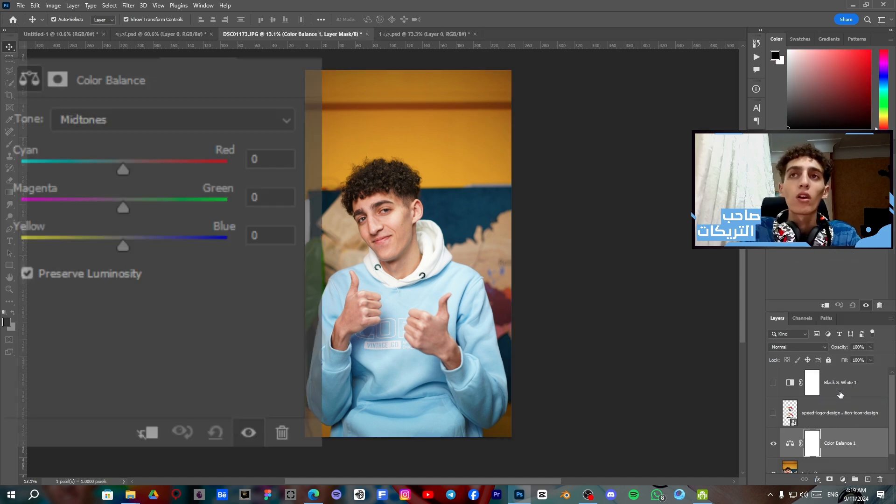
mouse_move(815, 200)
mouse_down()
mouse_move(799, 200)
mouse_move(828, 200)
mouse_up()
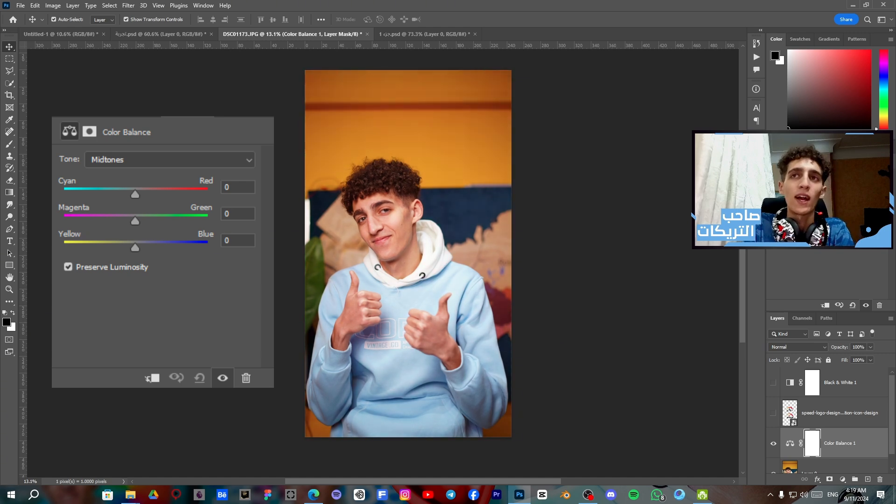
drag(821, 215, 812, 215)
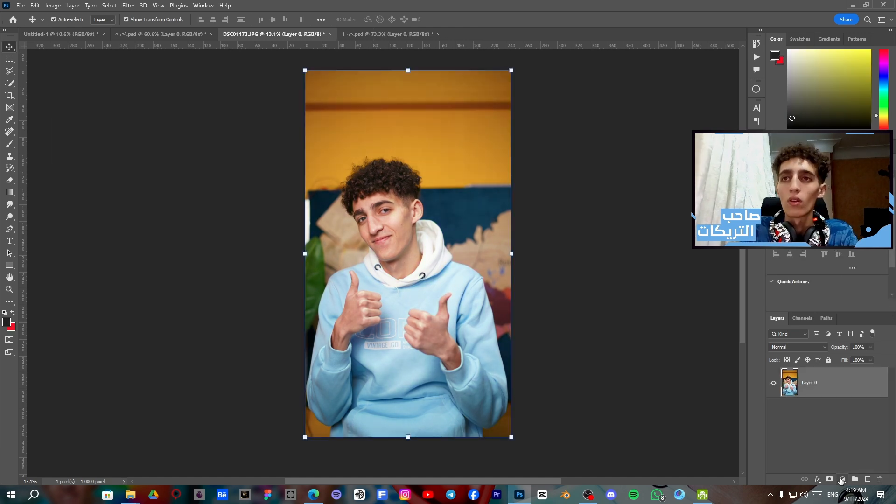
Add a Hue/Saturation adjustment layer, sample the light blue hoodie as the target colour range, and lower its hue slightly
click(843, 480)
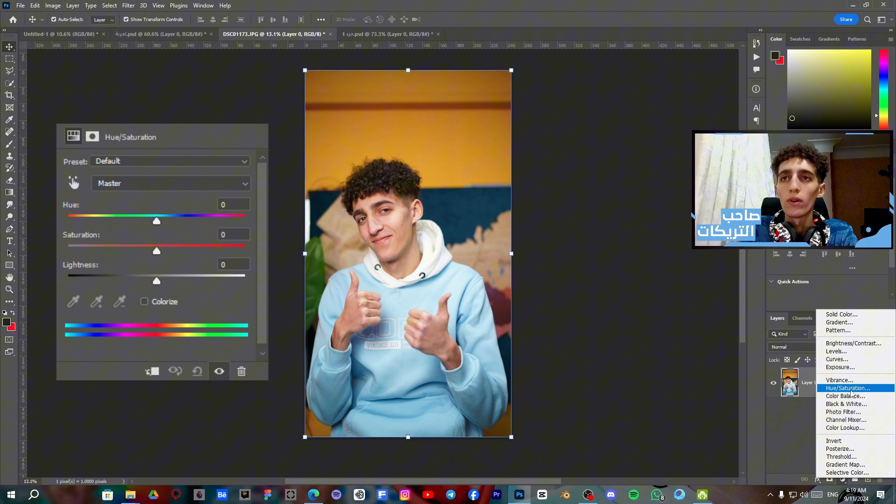
click(847, 388)
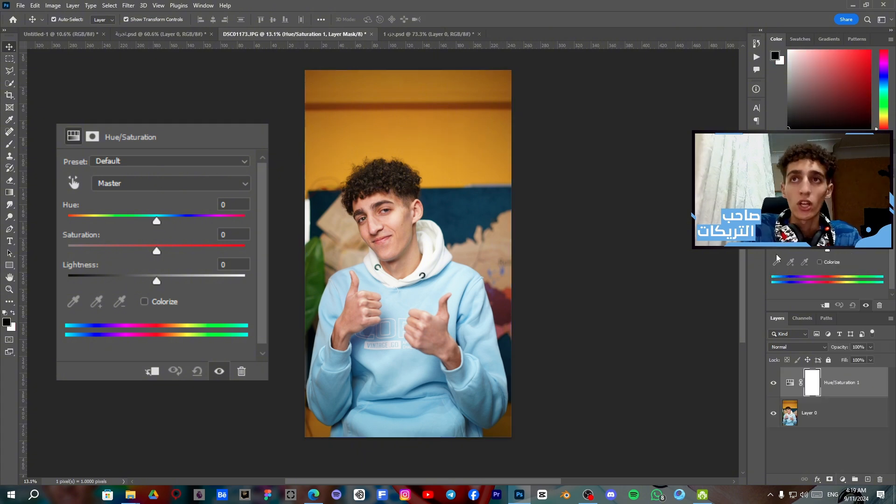
click(776, 189)
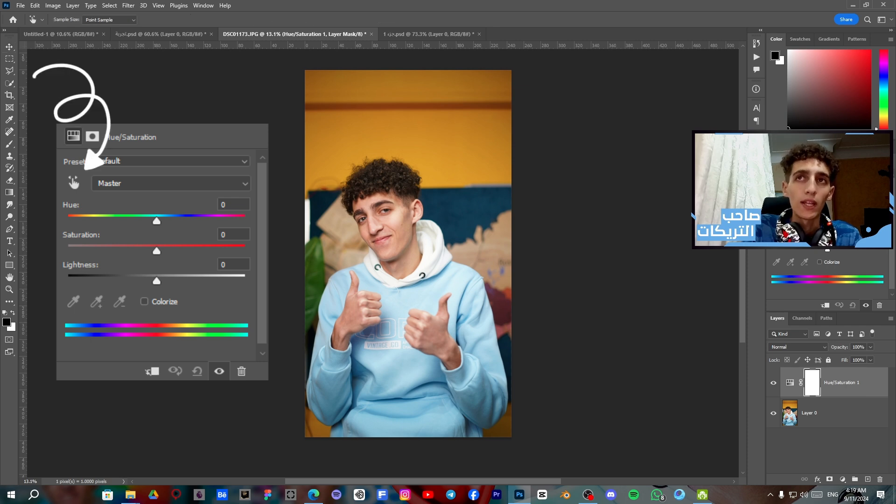
click(421, 291)
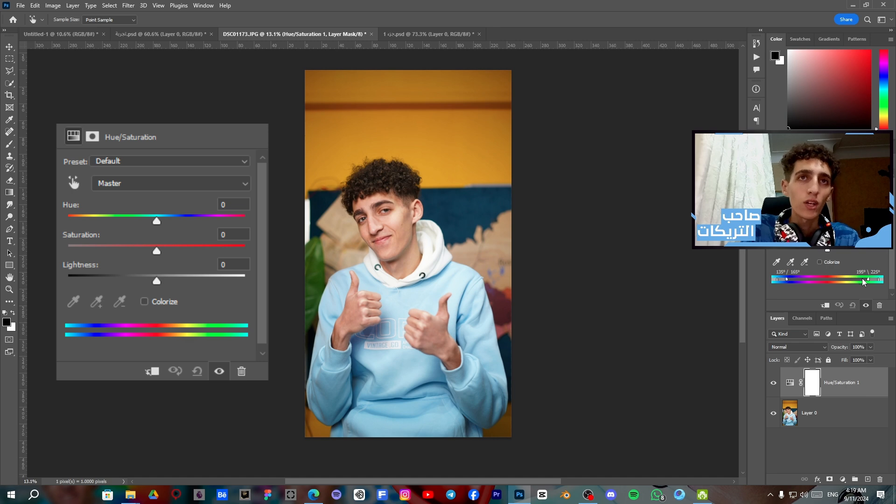
mouse_move(828, 212)
mouse_down()
mouse_move(846, 213)
mouse_move(822, 213)
mouse_up()
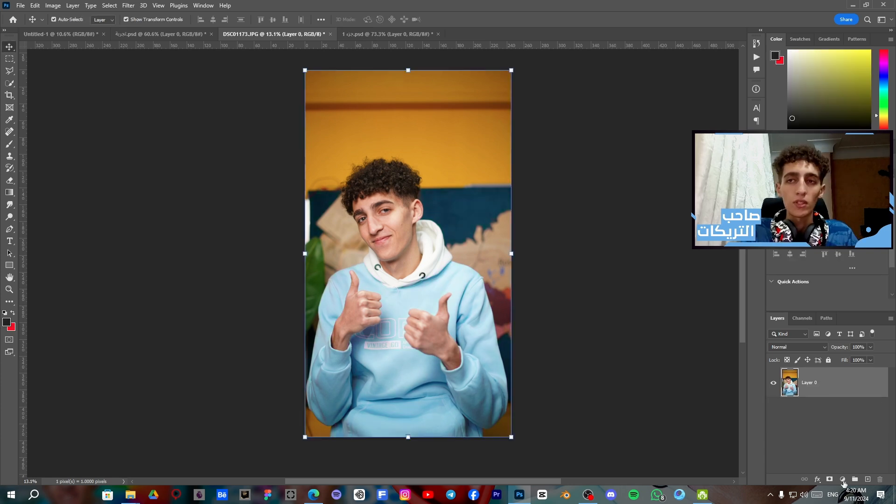
Add a fresh Hue/Saturation adjustment layer above Layer 0 and shift the hoodie's sampled colour range to a periwinkle blue
click(843, 479)
click(846, 390)
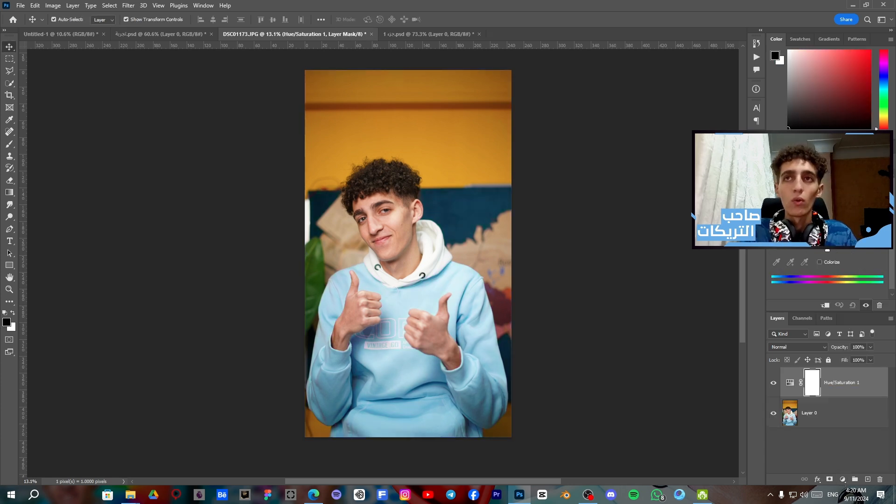
mouse_move(827, 213)
mouse_down()
mouse_move(841, 213)
mouse_move(778, 213)
mouse_move(862, 212)
mouse_move(811, 212)
mouse_move(829, 213)
mouse_up()
click(453, 280)
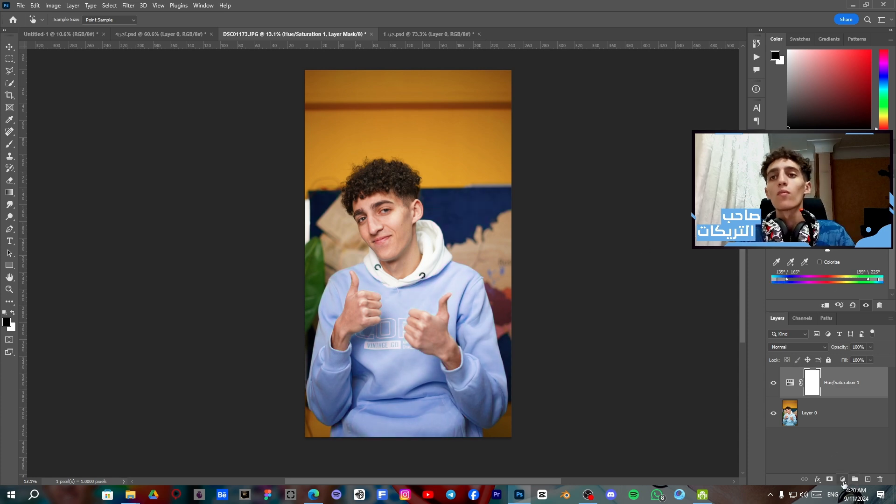
Add a Curves adjustment layer on top and pull the middle of the RGB curve down to darken the photo
click(843, 481)
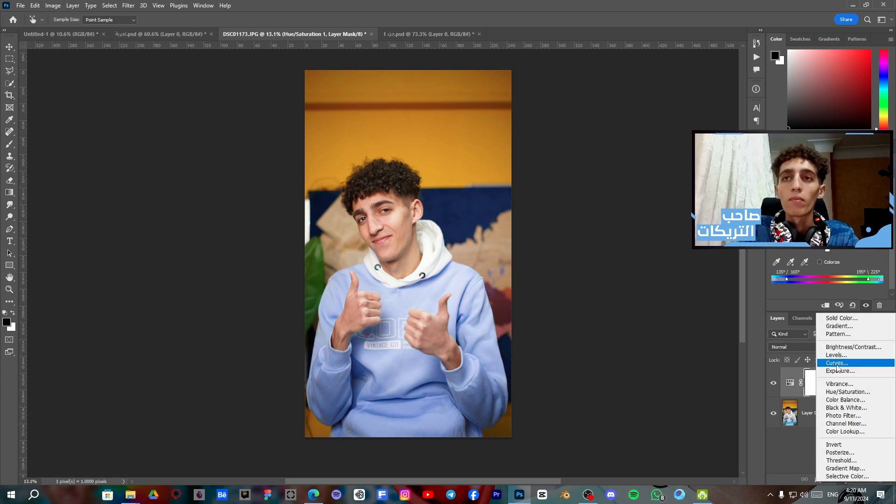
click(837, 363)
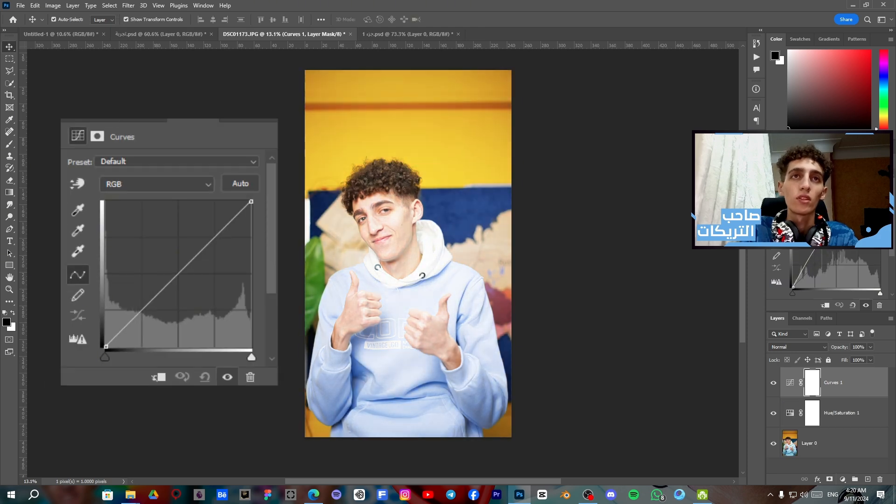
drag(836, 222, 836, 257)
Add a Levels adjustment layer and set its midtone input level to 1.52 to brighten the photo
click(843, 480)
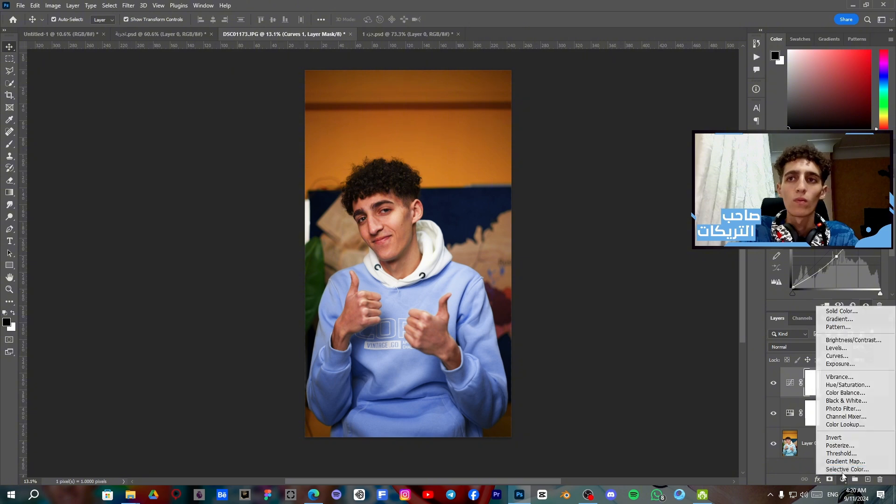
click(836, 348)
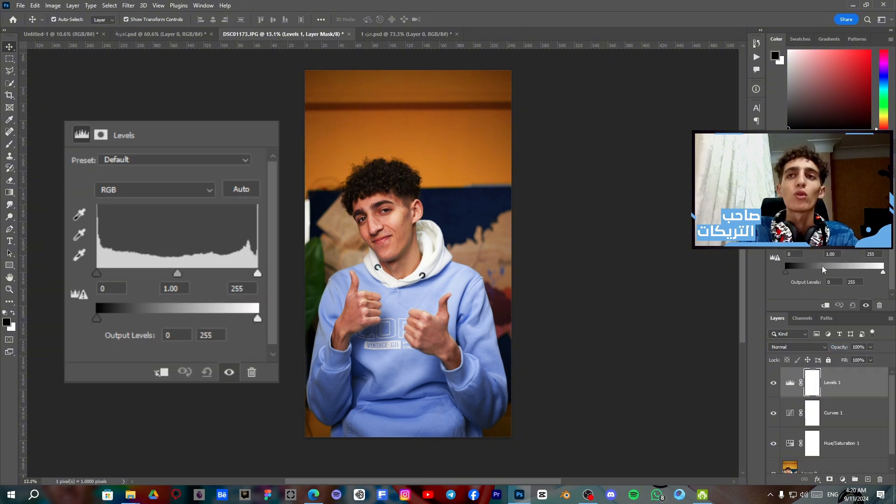
drag(790, 274, 740, 273)
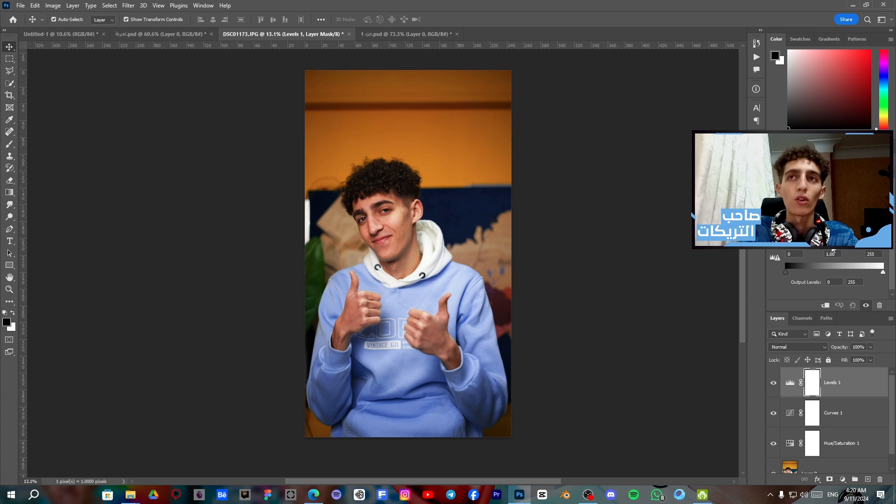
drag(834, 247, 822, 251)
Add a Brightness/Contrast adjustment layer above Levels 1, and preview a linear 90° Gradient Fill before discarding it
click(843, 480)
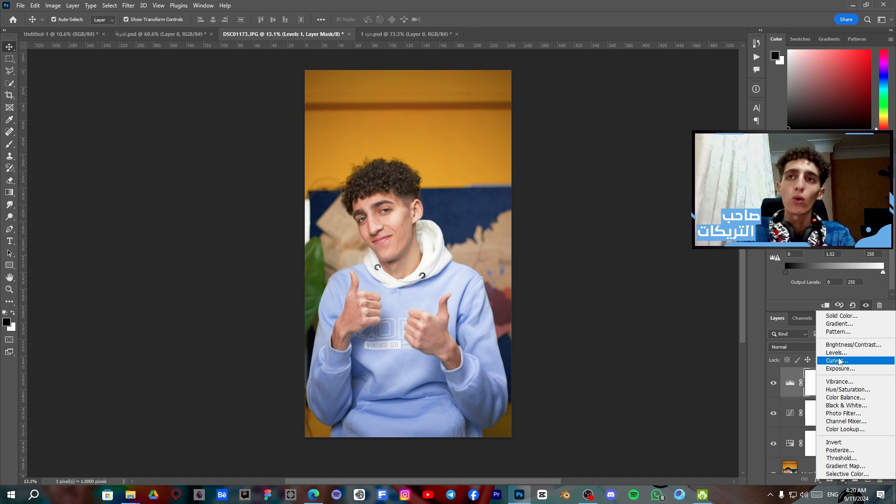
click(840, 323)
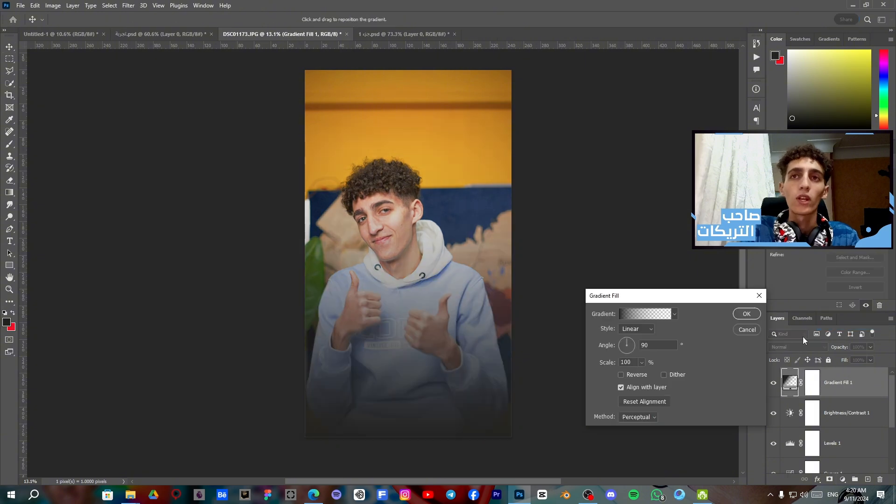
click(747, 330)
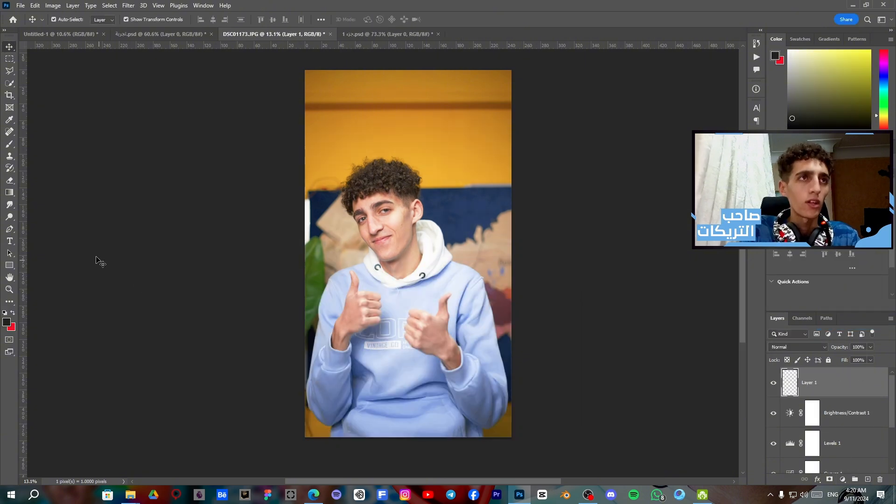
Try the Gradient tool's yellow-orange gradient across the lower half of the photo on the empty Layer 1, and undo it
click(10, 180)
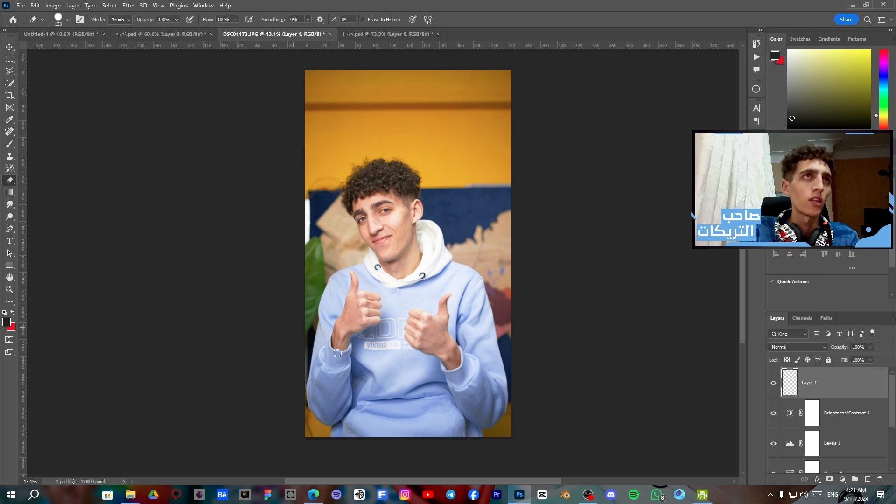
click(9, 192)
drag(425, 282, 416, 434)
key(ctrl+z)
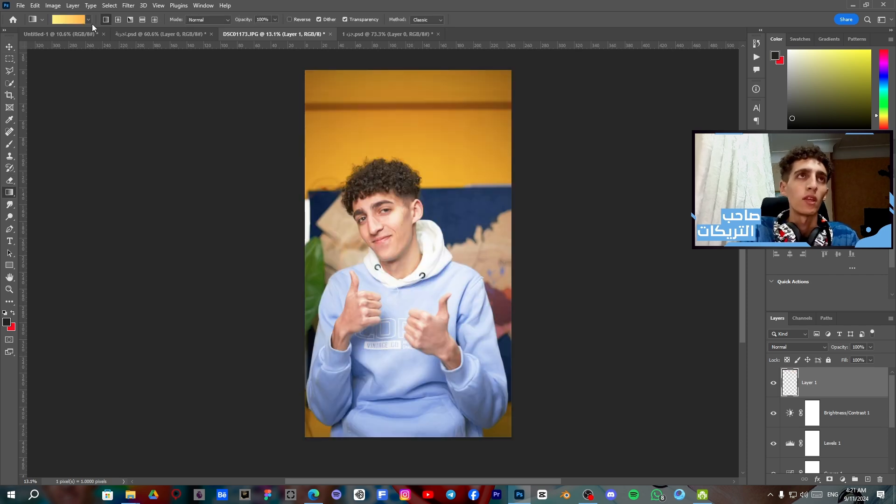
Choose the dark-to-transparent gradient from the Basics presets, draw it down the lower half of the photo, and undo it
click(89, 20)
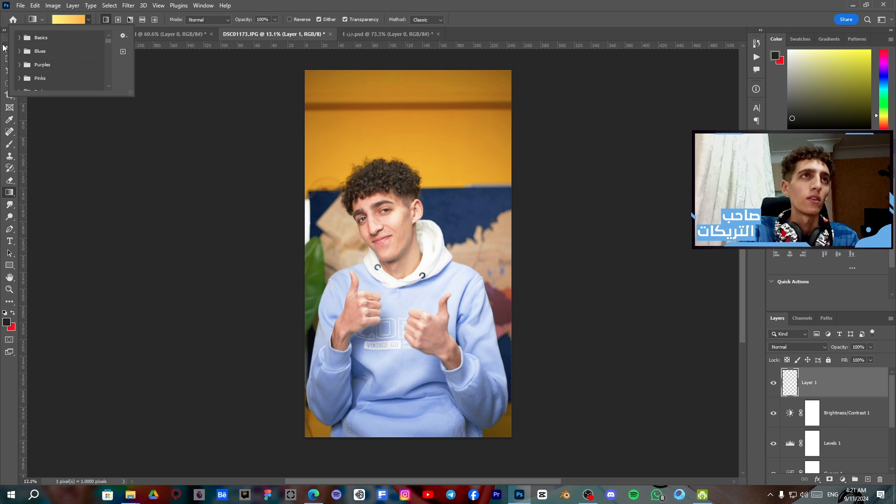
click(19, 38)
click(46, 52)
drag(405, 289, 405, 443)
key(ctrl+z)
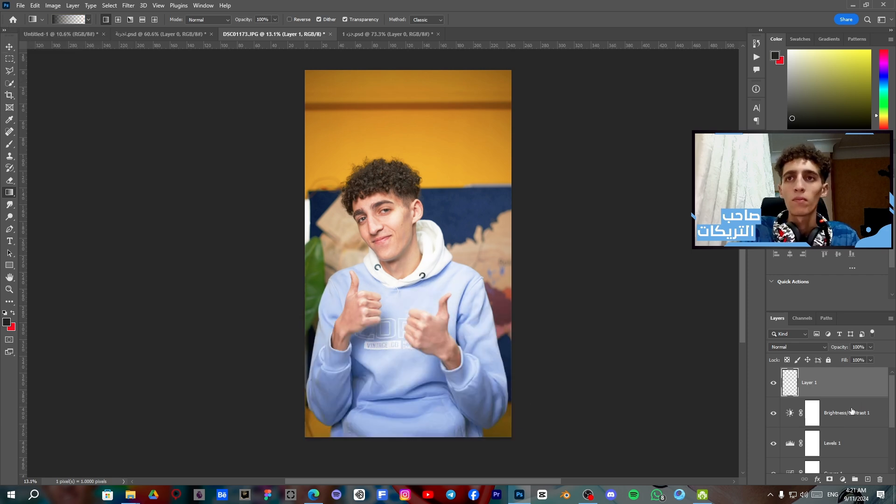
Add a bright cyan Solid Color fill layer on top of the adjustments and toggle its visibility off and on
click(843, 480)
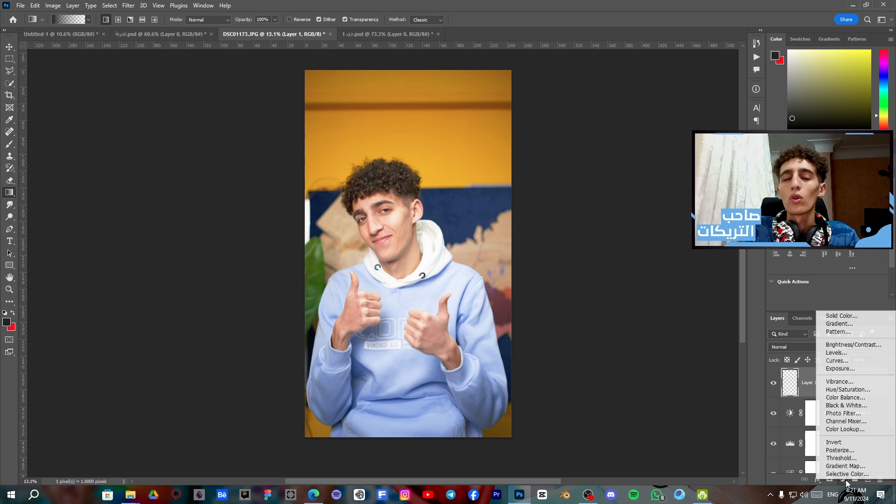
click(847, 316)
click(560, 325)
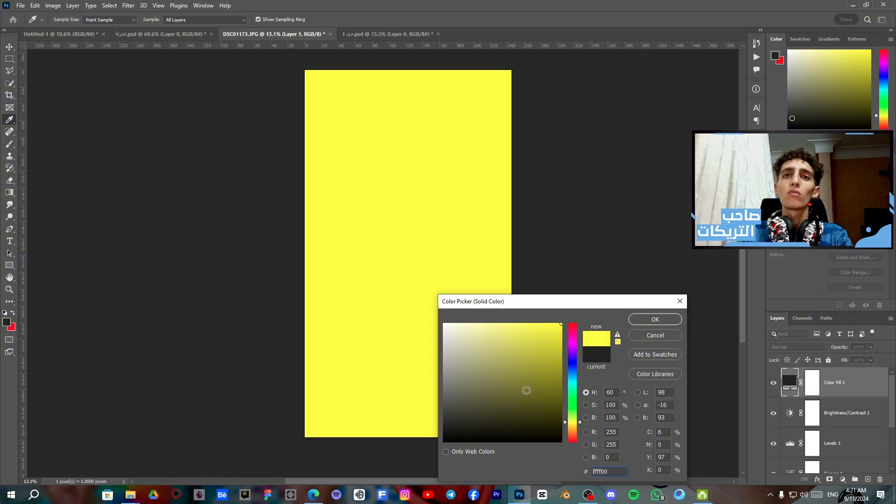
click(572, 385)
key(Return)
key(g)
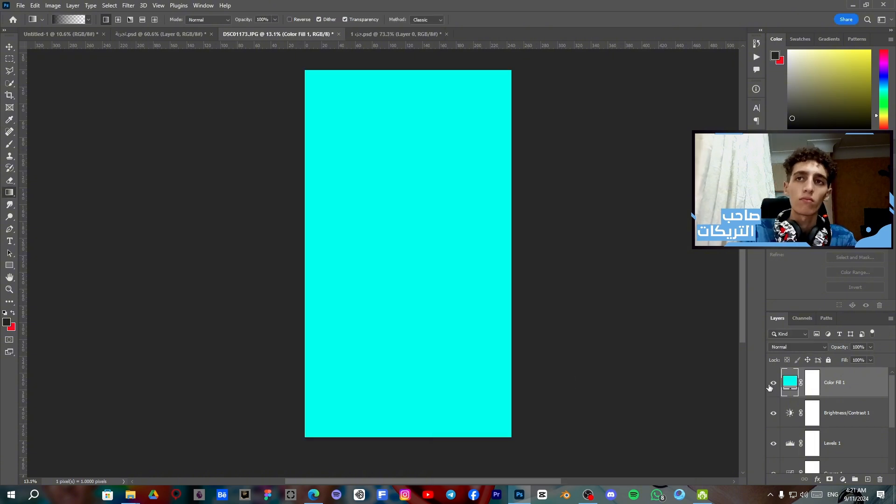
click(773, 384)
click(773, 383)
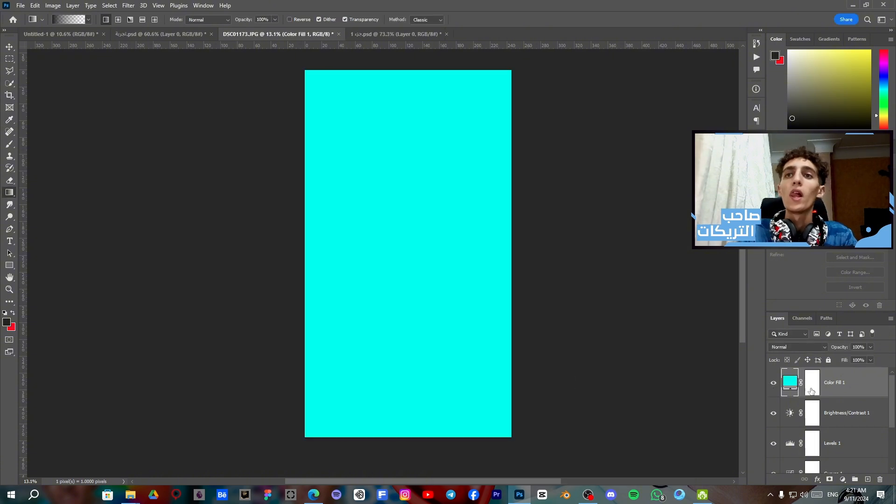
Change the Color Fill 1 layer's colour to black
double_click(785, 384)
drag(540, 355, 558, 449)
key(Return)
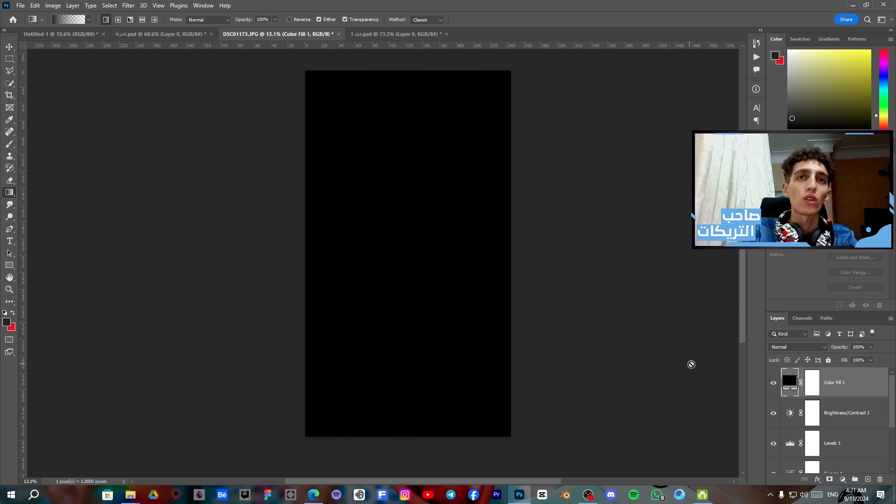
Target the Color Fill 1 layer mask and set up a 2520 px Soft Round Pressure Size brush with 0% hardness
click(812, 383)
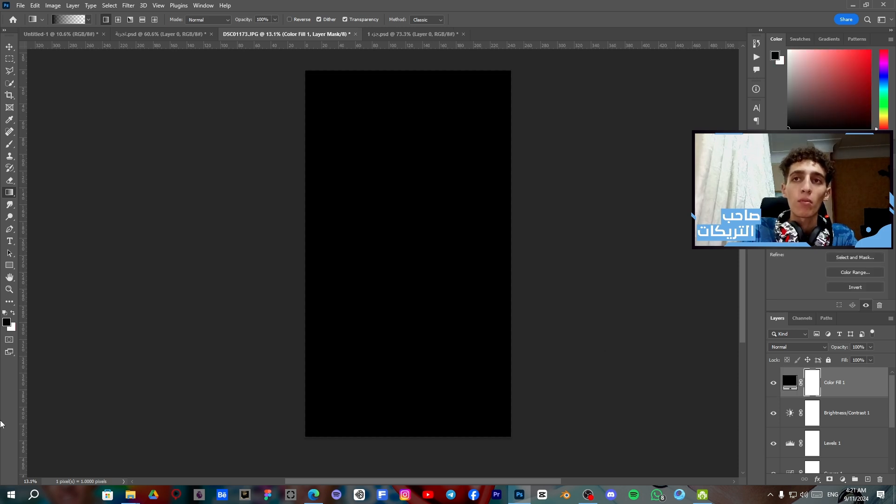
click(9, 144)
right_click(392, 241)
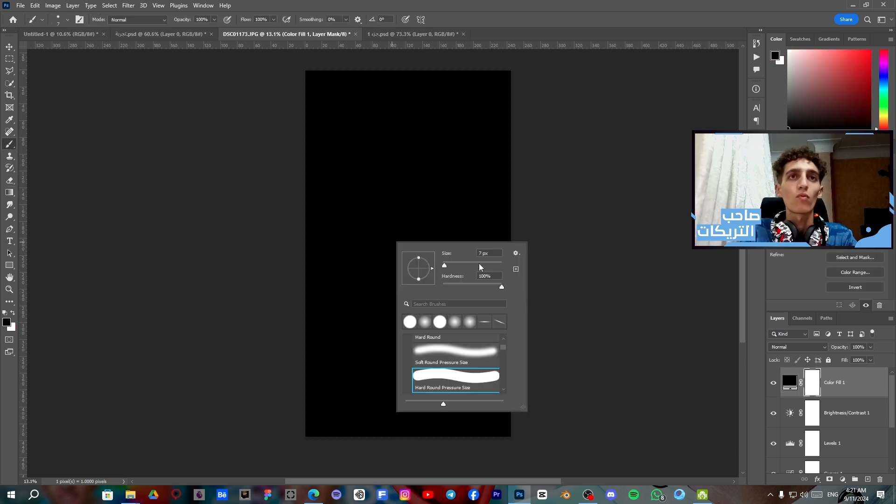
click(484, 265)
click(473, 352)
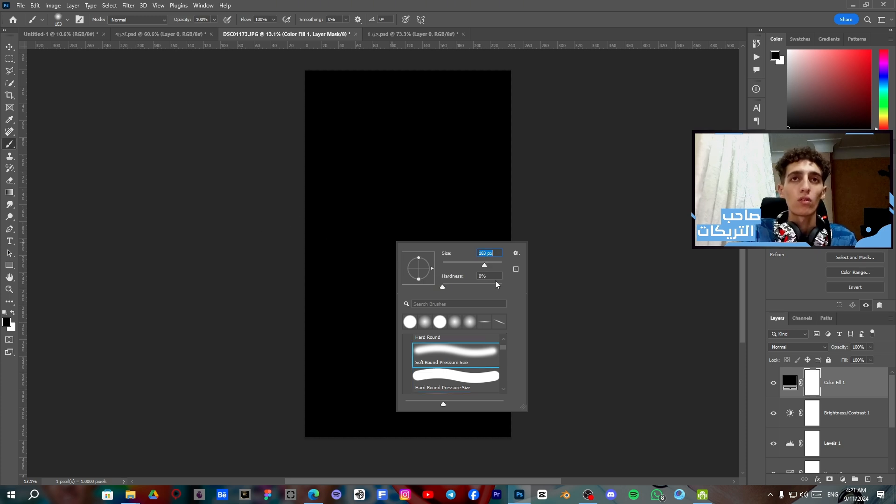
click(498, 264)
Try revealing the portrait with soft black brush strokes on the Color Fill 1 mask, and undo them
click(416, 198)
click(416, 199)
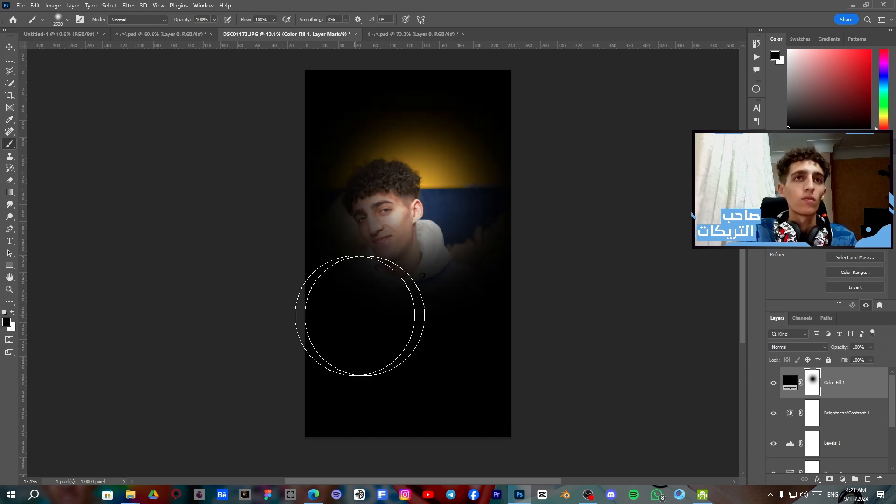
key(ctrl+z)
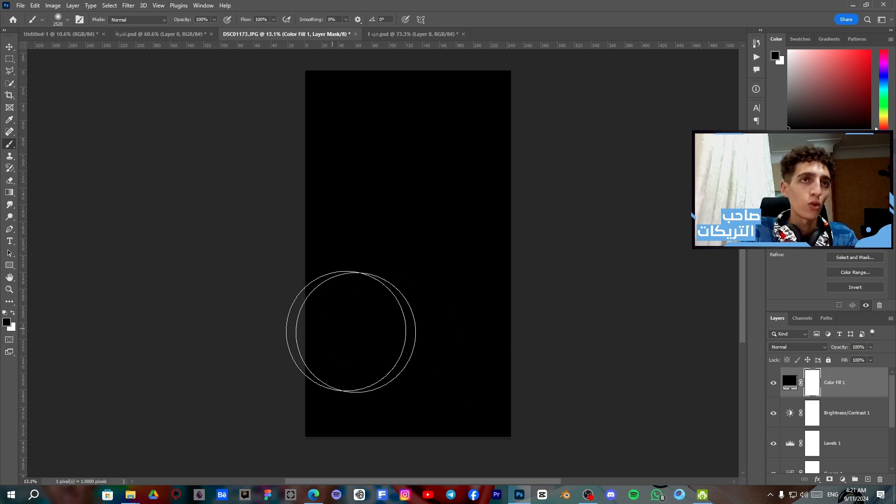
mouse_move(350, 156)
mouse_down()
mouse_move(439, 168)
mouse_move(477, 234)
mouse_move(451, 318)
mouse_move(364, 337)
mouse_move(335, 265)
mouse_move(428, 298)
mouse_move(368, 247)
mouse_move(472, 321)
mouse_up()
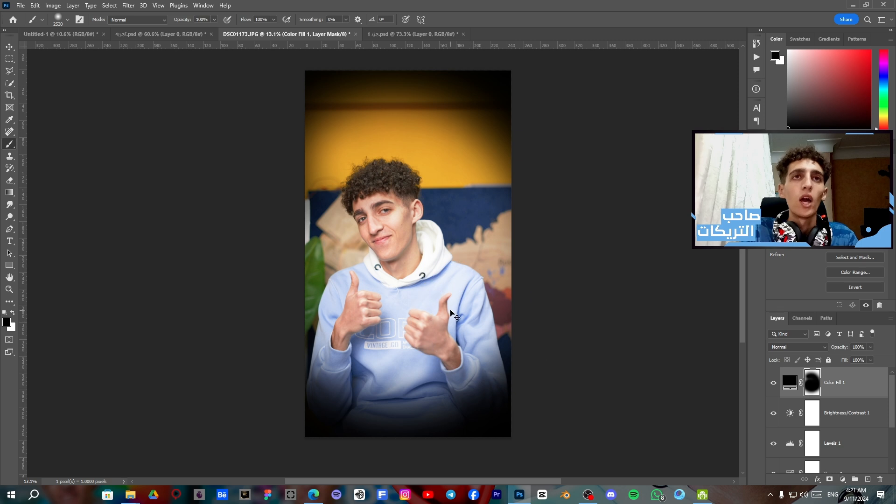
key(ctrl+z)
Reveal the face with a soft black dab on the Color Fill 1 mask, and refill the mask with white
click(386, 231)
scroll(470, 390, down, 3)
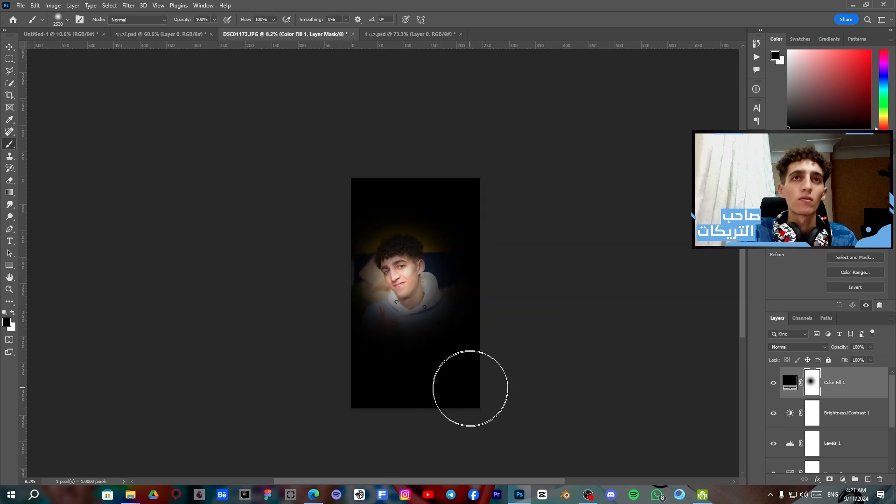
scroll(471, 390, up, 4)
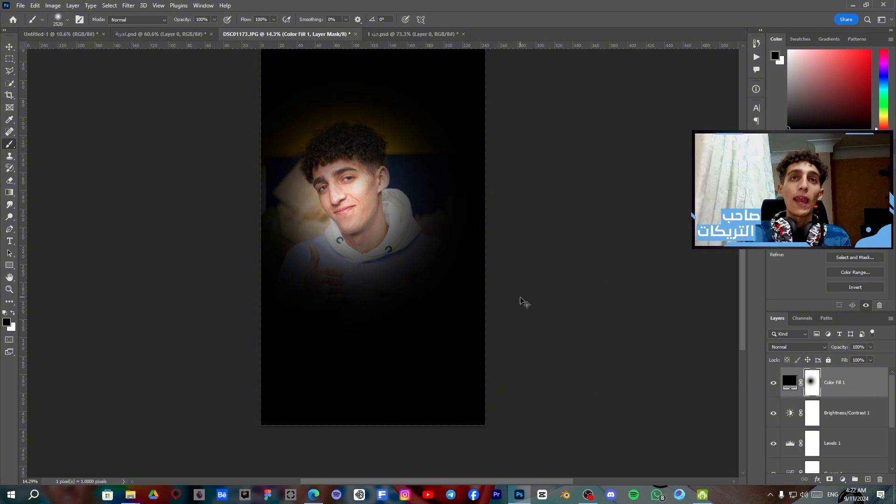
key(ctrl+BackSpace)
Reveal the face in a sharp-edged circle on the Color Fill 1 mask using the Hard Round Pressure Size brush
right_click(324, 186)
click(389, 333)
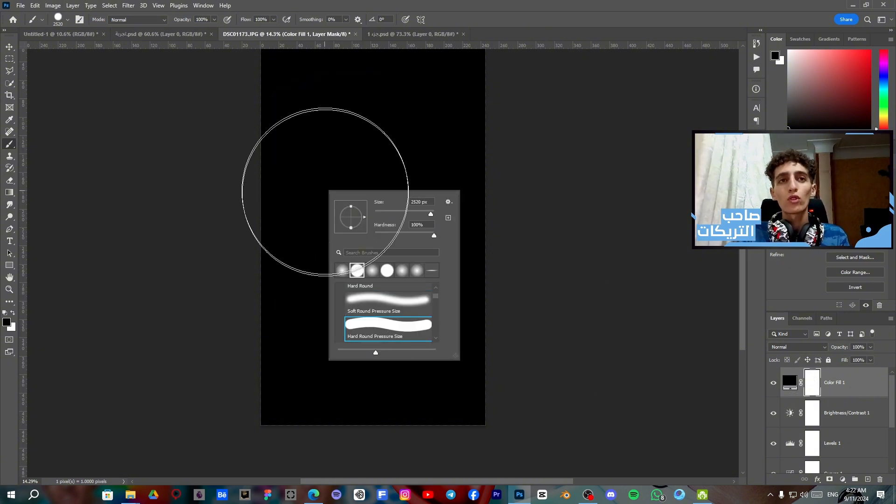
click(344, 189)
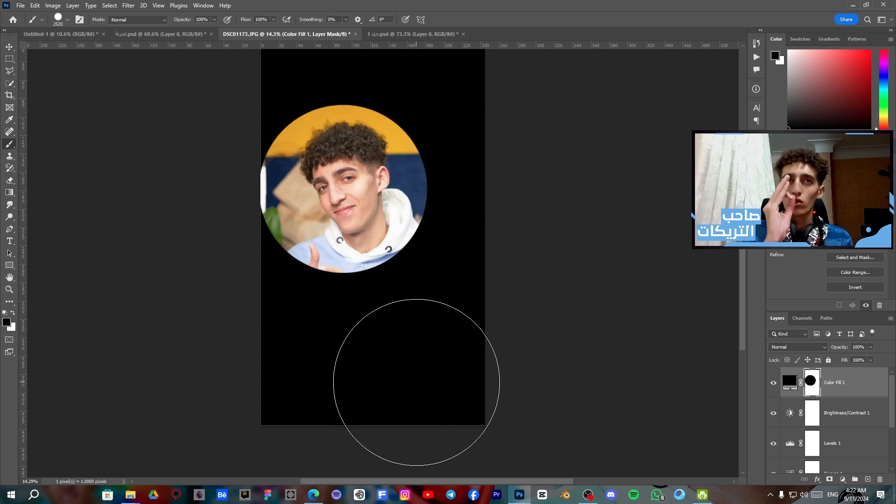
Switch to the Soft Round Pressure Size brush and dab black on the mask over the lower right of the photo
right_click(416, 384)
click(459, 432)
click(355, 364)
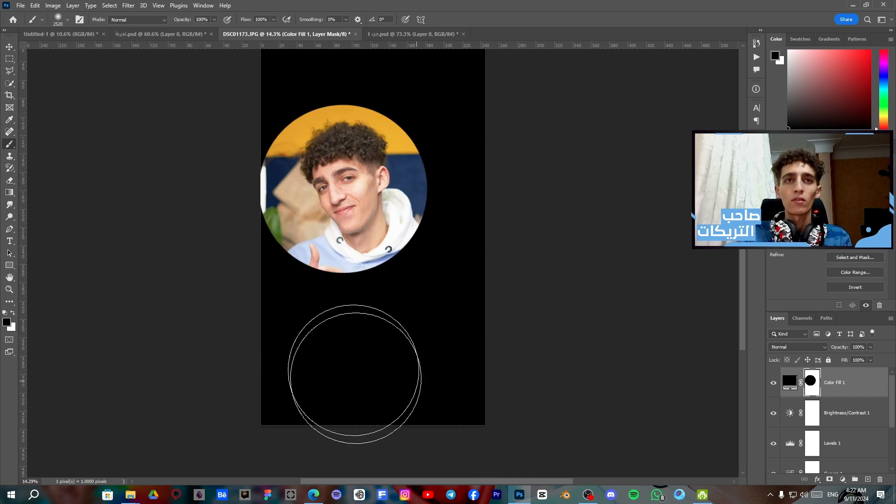
scroll(354, 388, down, 5)
scroll(372, 369, up, 6)
key(ctrl+z)
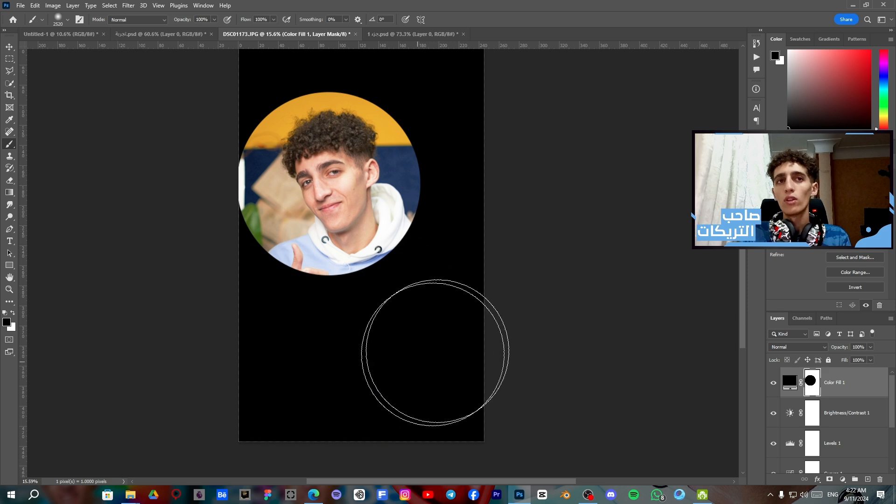
click(436, 350)
scroll(470, 302, down, 5)
Revisit the brush presets and undo the soft dab on the Color Fill 1 mask
right_click(429, 339)
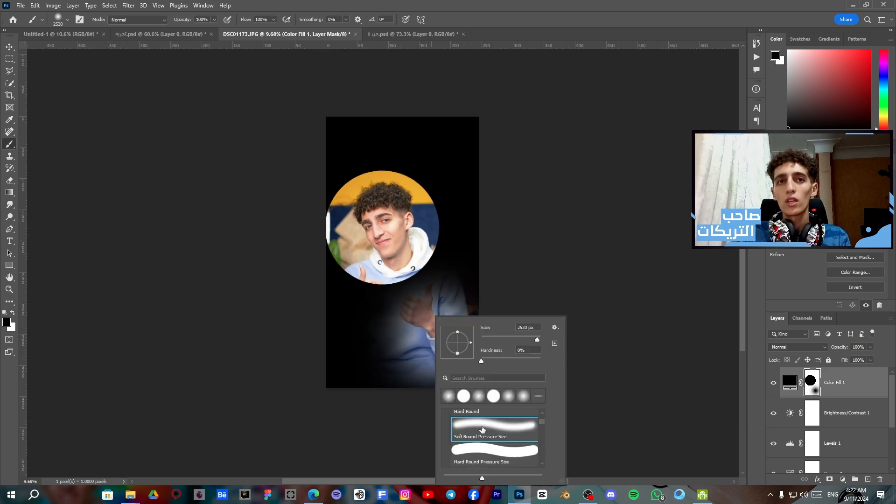
scroll(494, 437, up, 1)
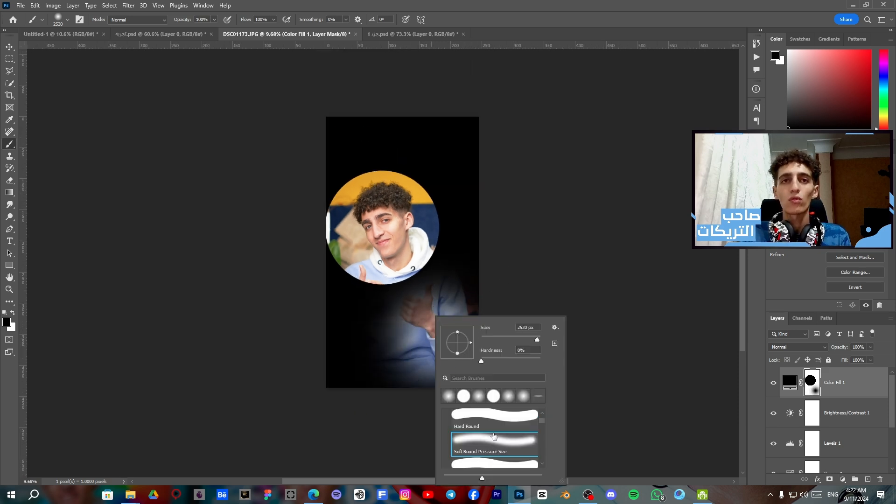
click(404, 283)
key(ctrl+z)
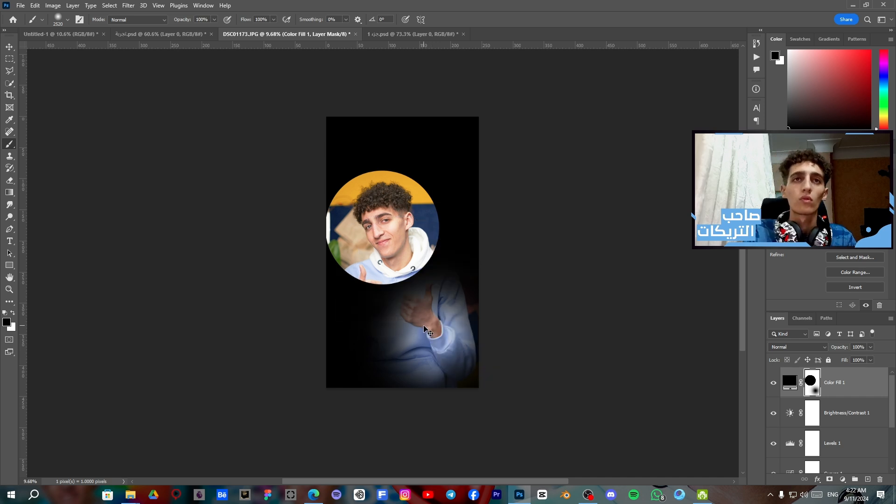
key(ctrl+z)
Hide the Color Fill 1, Brightness/Contrast 1, Levels 1, Hue/Saturation 1 and Curves 1 layers, leaving only Layer 0 visible
right_click(822, 385)
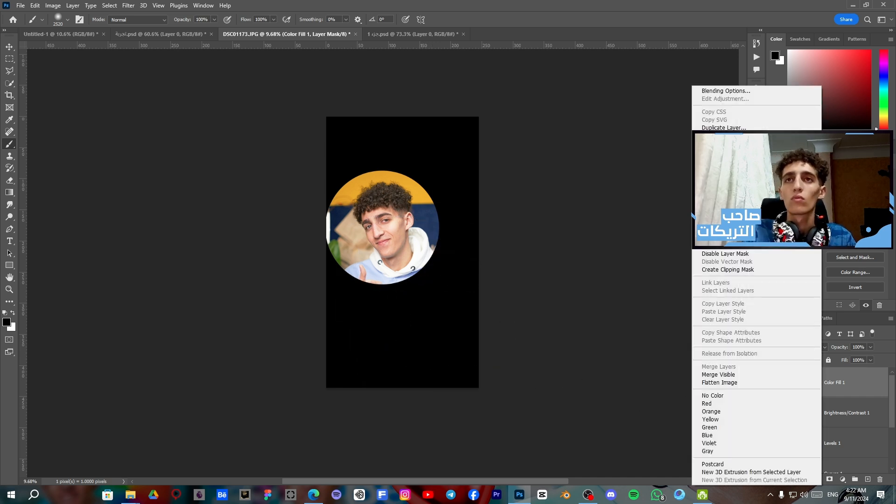
click(852, 353)
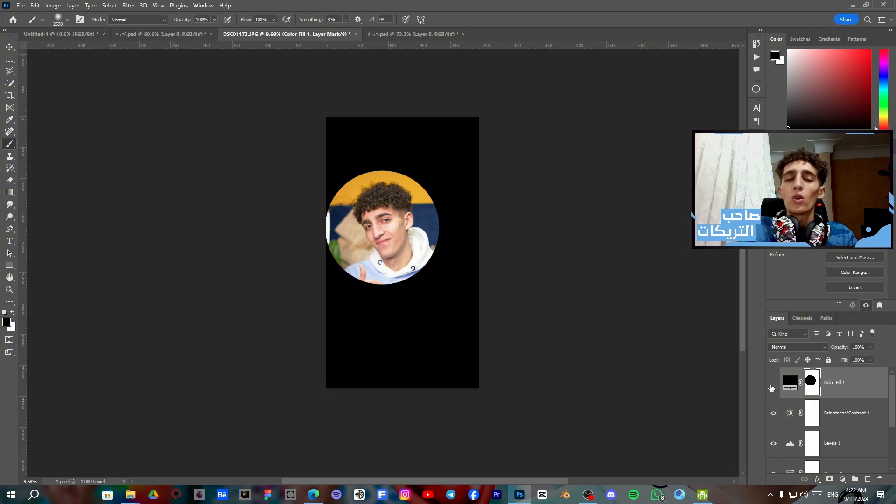
click(773, 385)
scroll(374, 276, down, 3)
scroll(388, 277, up, 4)
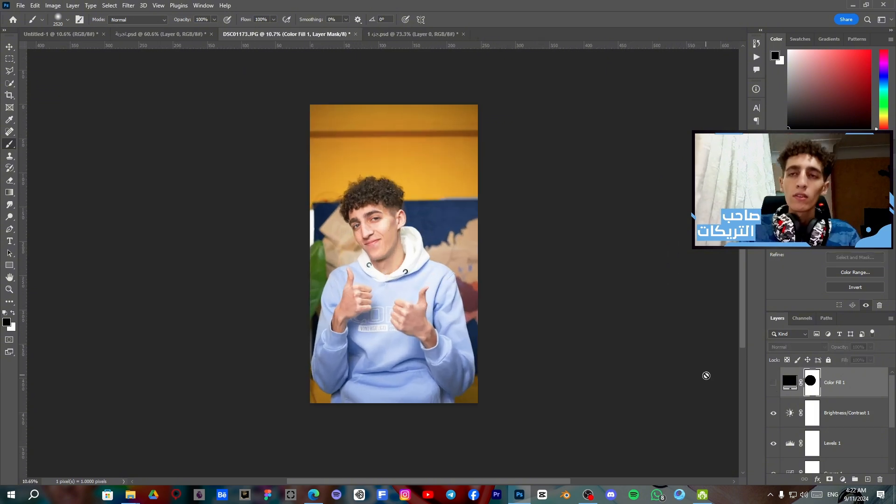
click(771, 414)
click(771, 444)
scroll(773, 453, down, 3)
click(775, 430)
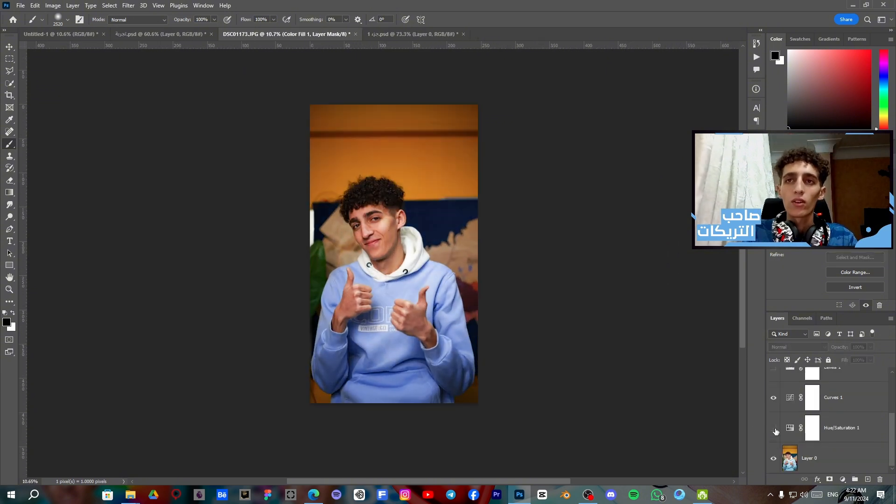
click(774, 401)
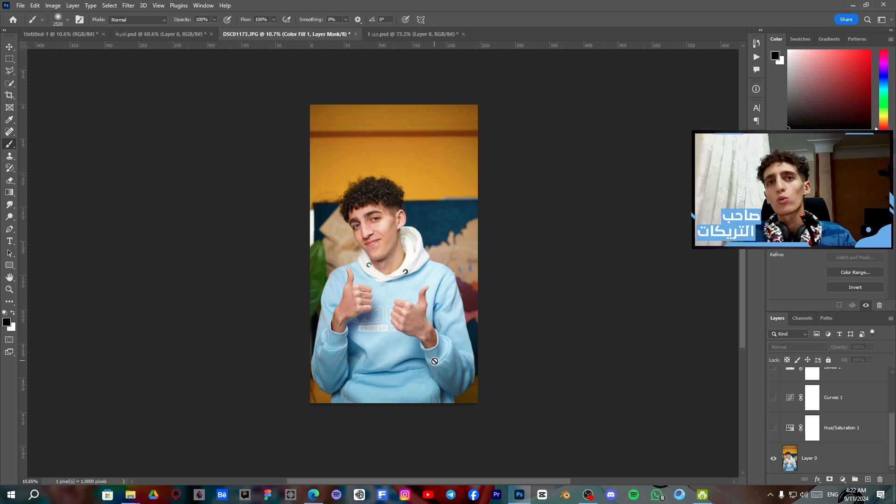